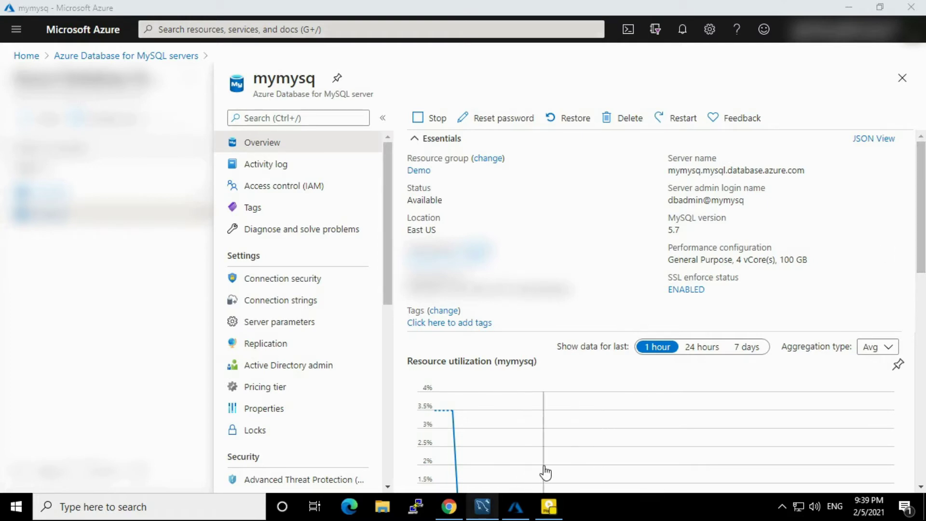
Switch to MySQL Workbench and start a new connection named DBBackup
click(489, 511)
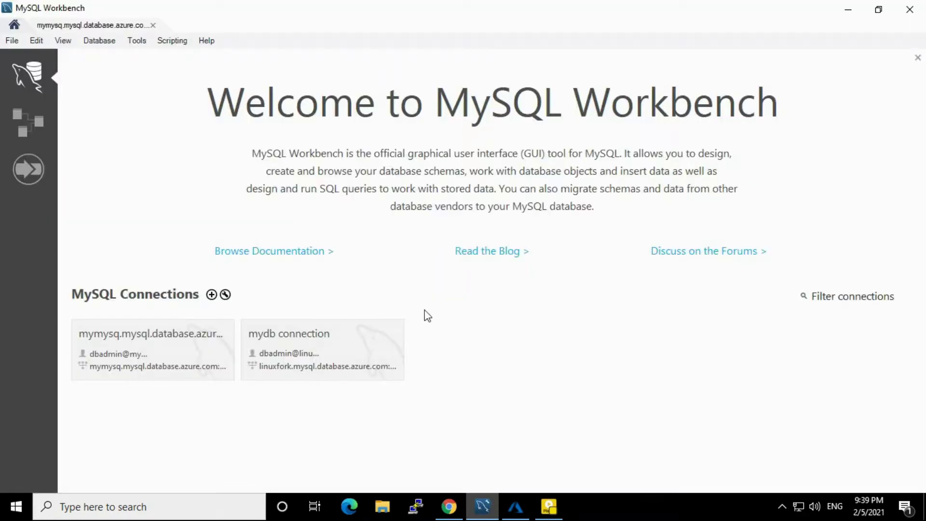
click(212, 294)
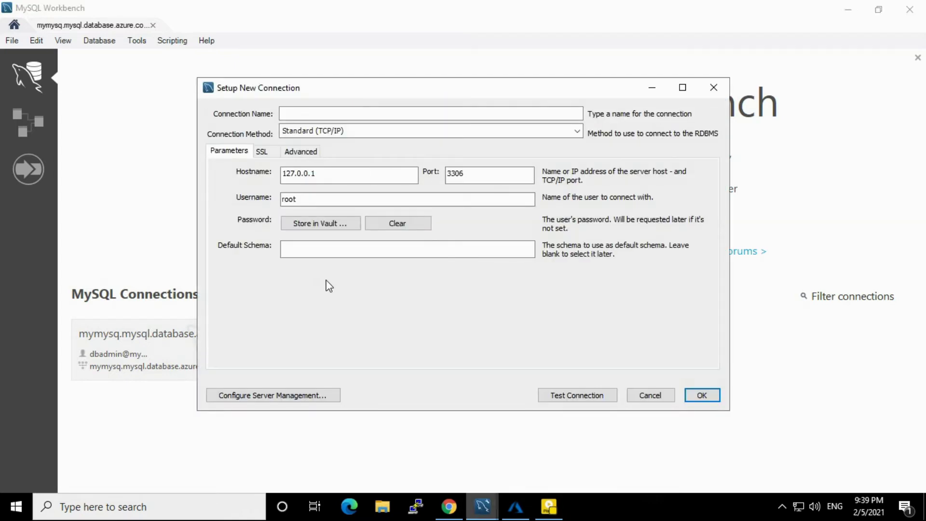
click(341, 111)
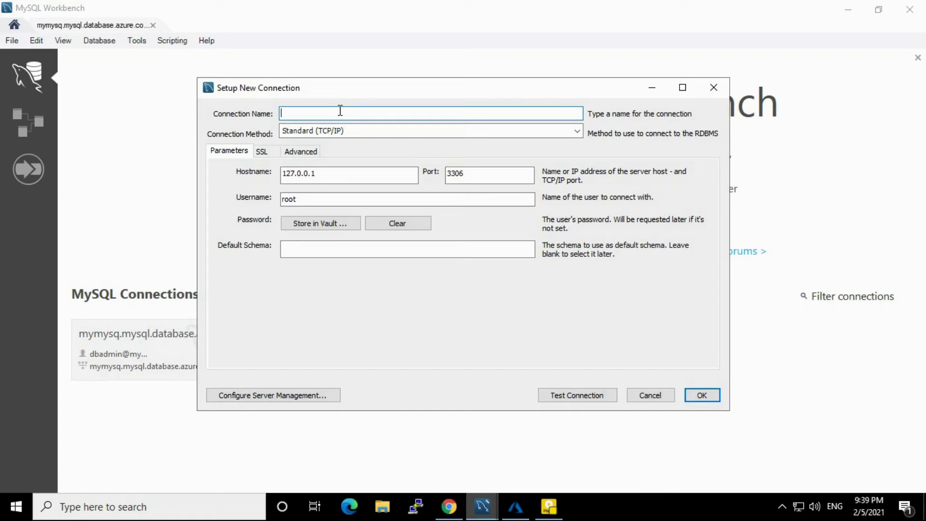
text(DBBackup)
Set the connection's hostname to mymysq.mysql.database.azure.com, copied from the server name in the Azure portal
click(335, 175)
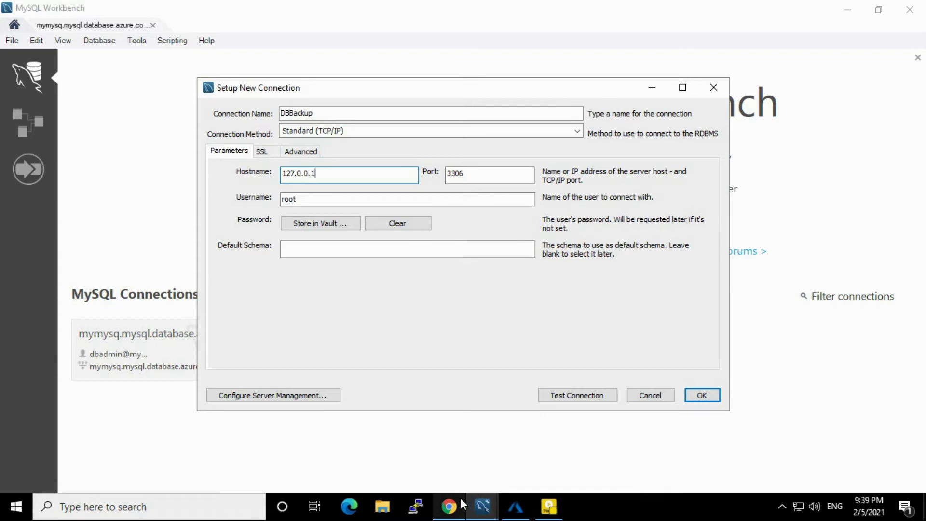
click(516, 506)
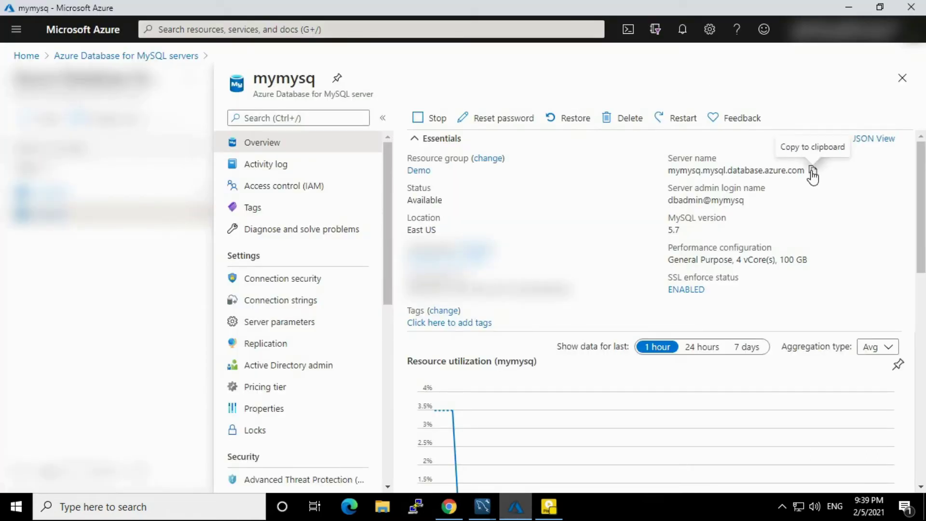
click(813, 172)
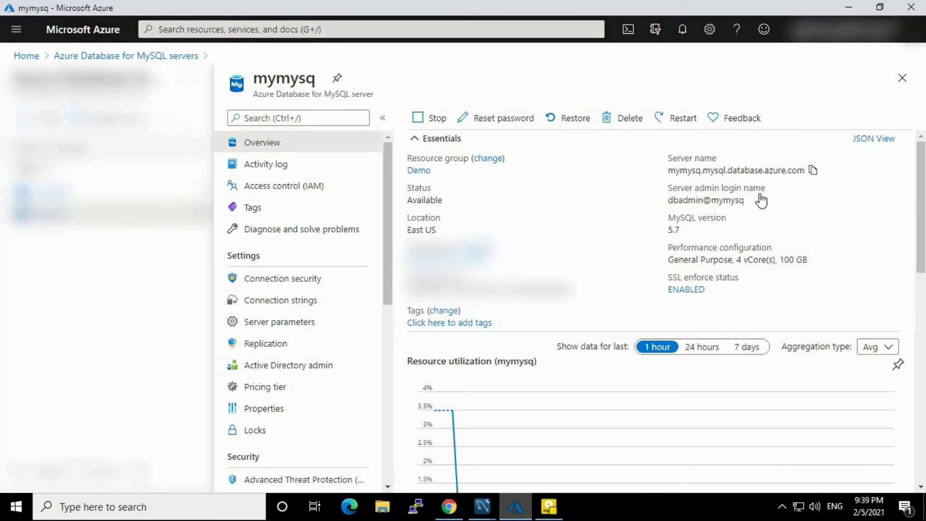
mouse_move(483, 506)
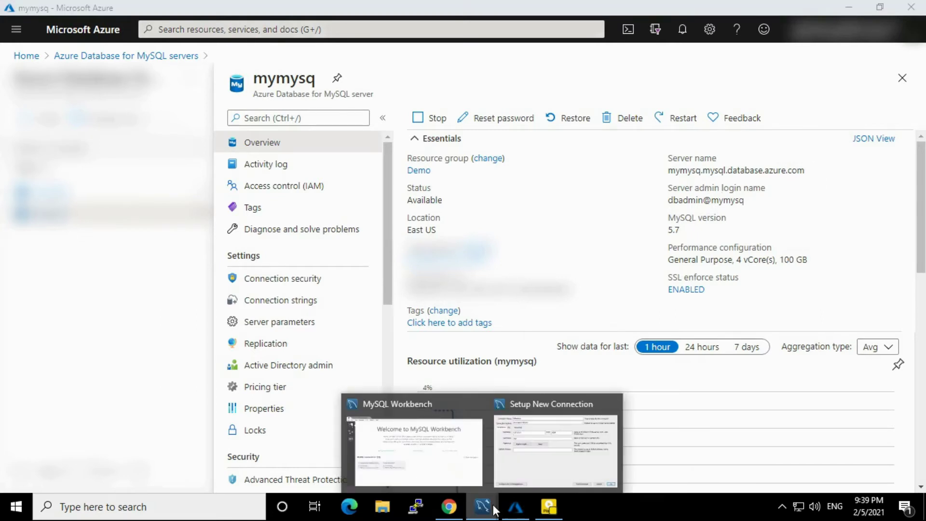
click(563, 459)
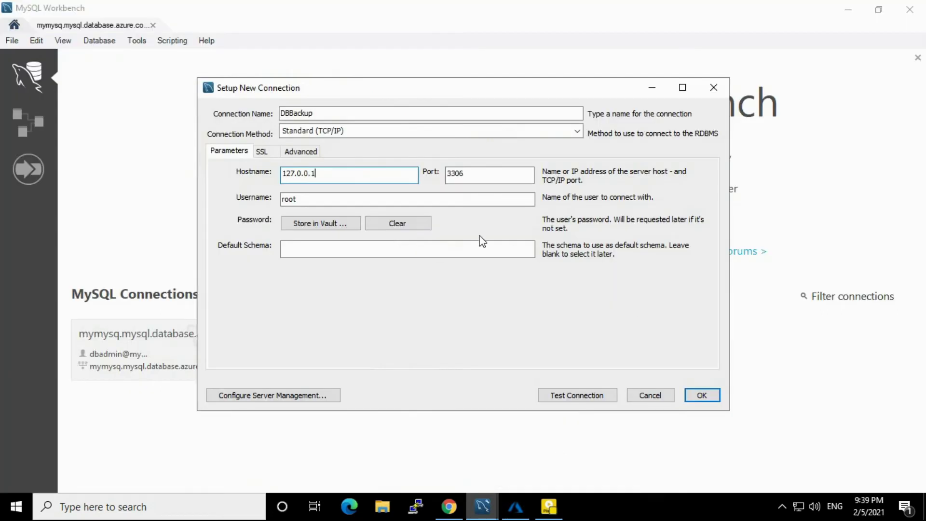
drag(320, 175, 284, 182)
key(ctrl+v)
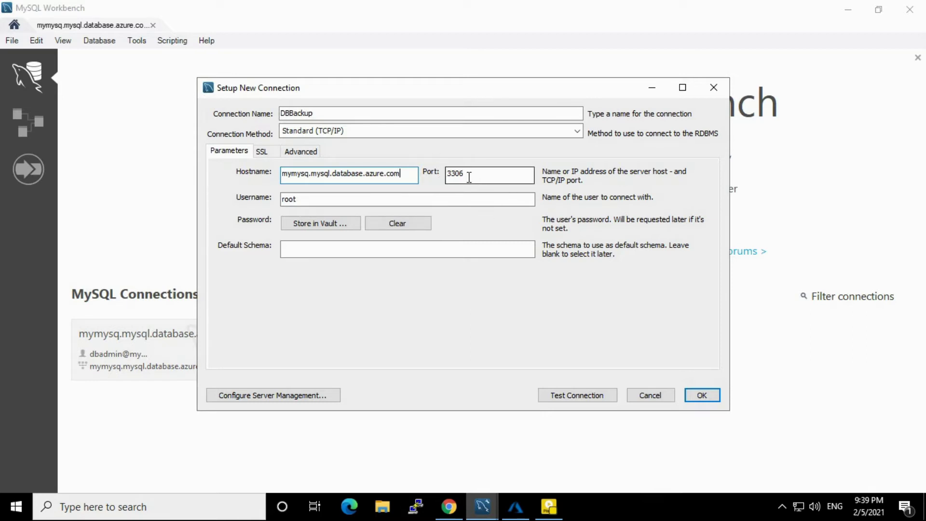
Set the connection's username to dbadmin@mymysq, copied from the server admin login name in the Azure portal
click(354, 201)
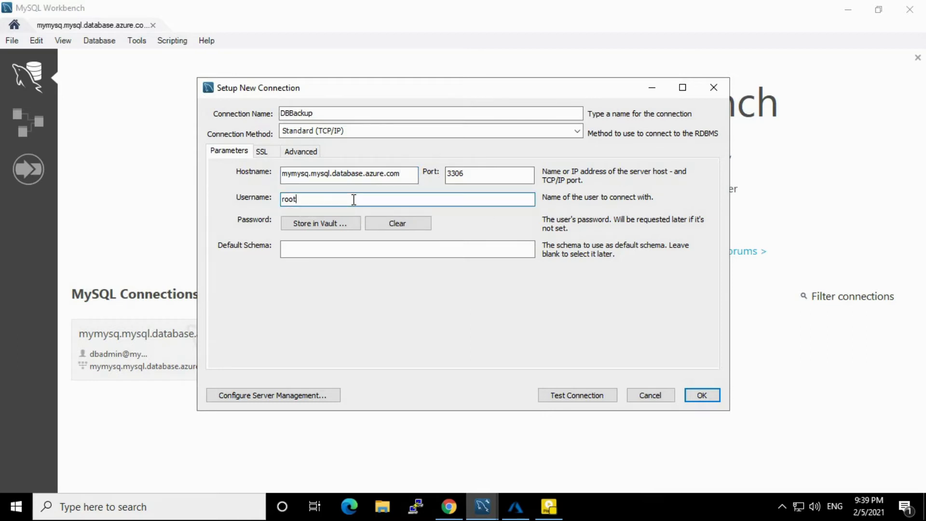
click(515, 506)
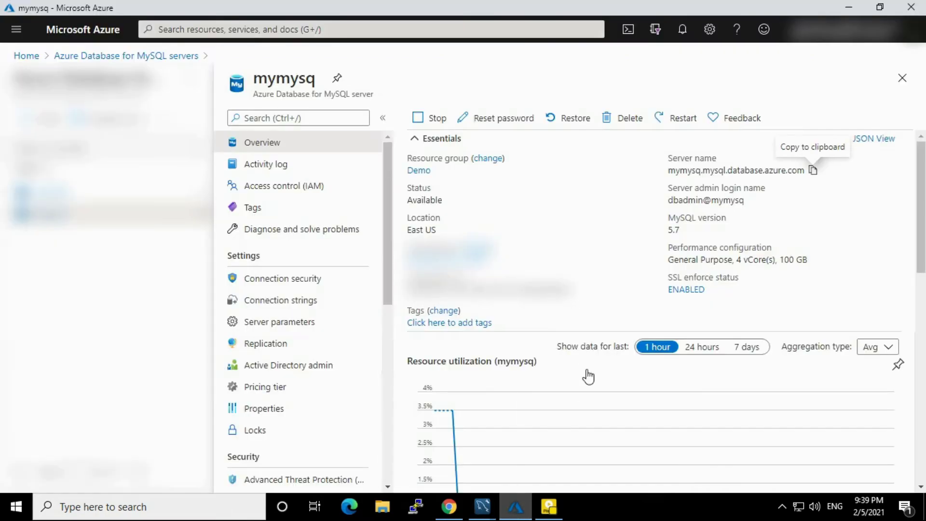
click(752, 200)
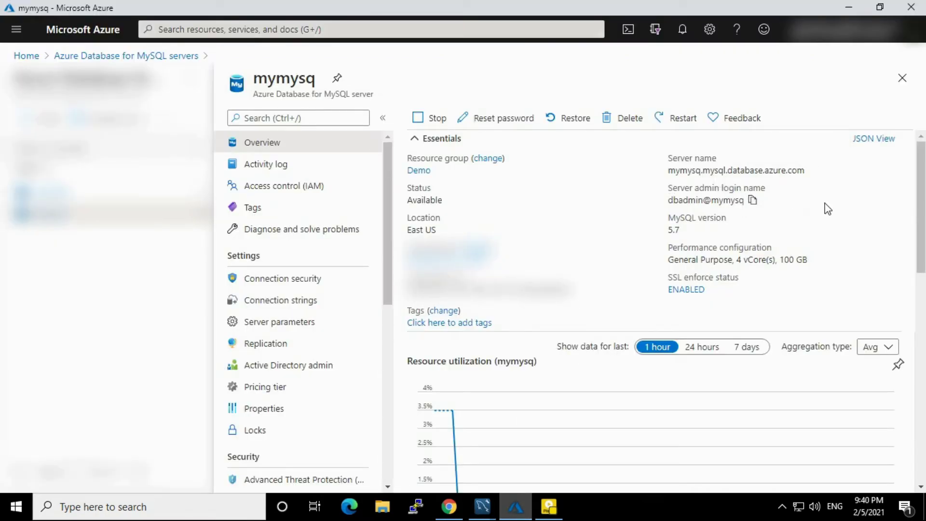
click(482, 507)
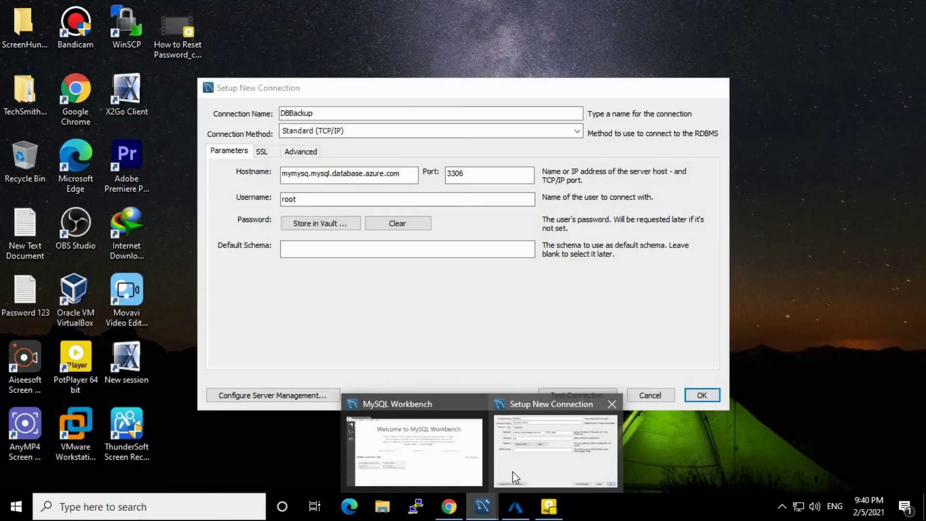
click(508, 480)
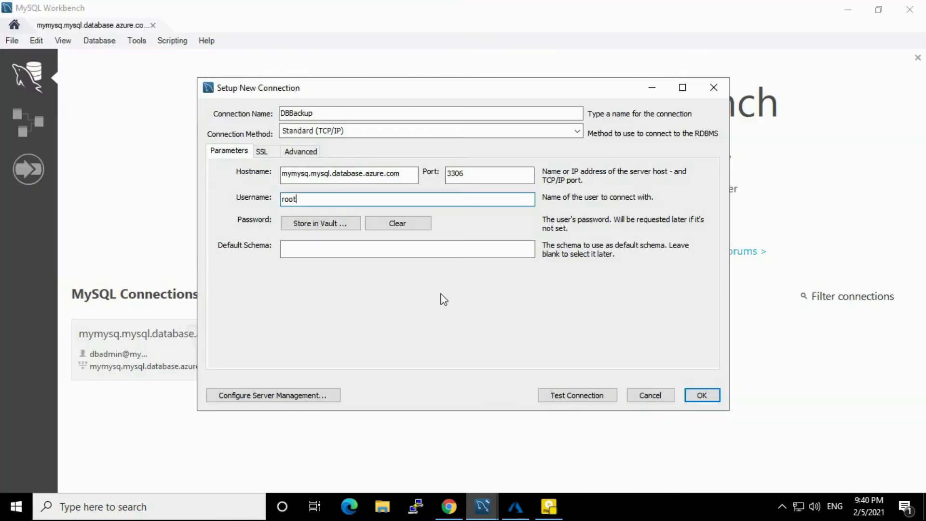
key(BackSpace)
key(BackSpace)
key(BackSpace)
key(BackSpace)
key(ctrl+v)
Store the database user's password in the vault for the new connection
click(325, 215)
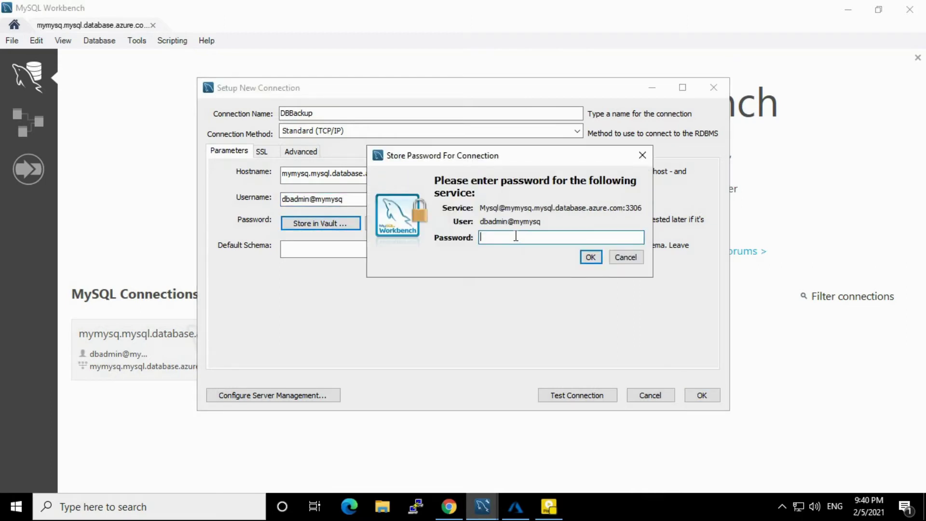
text(************)
click(589, 257)
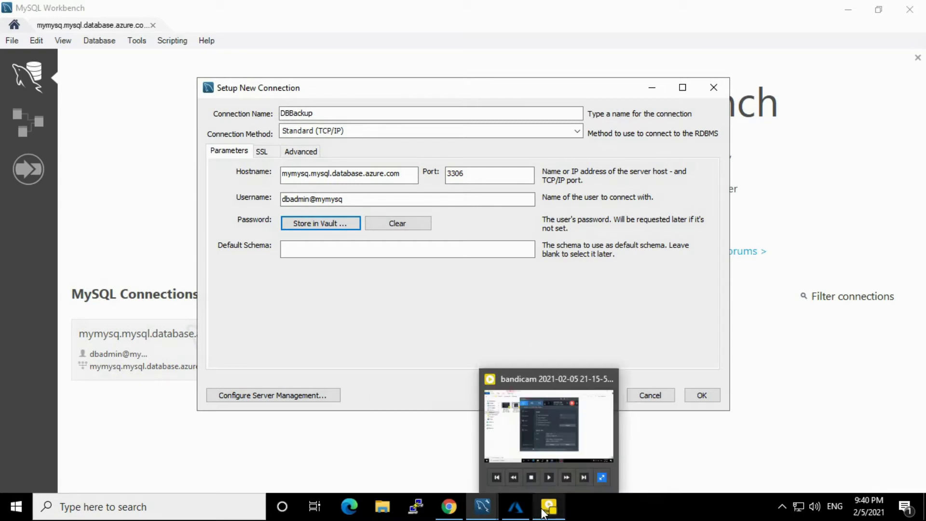
Check the firewall rules in the mymysq server's connection security settings in the Azure portal
click(514, 509)
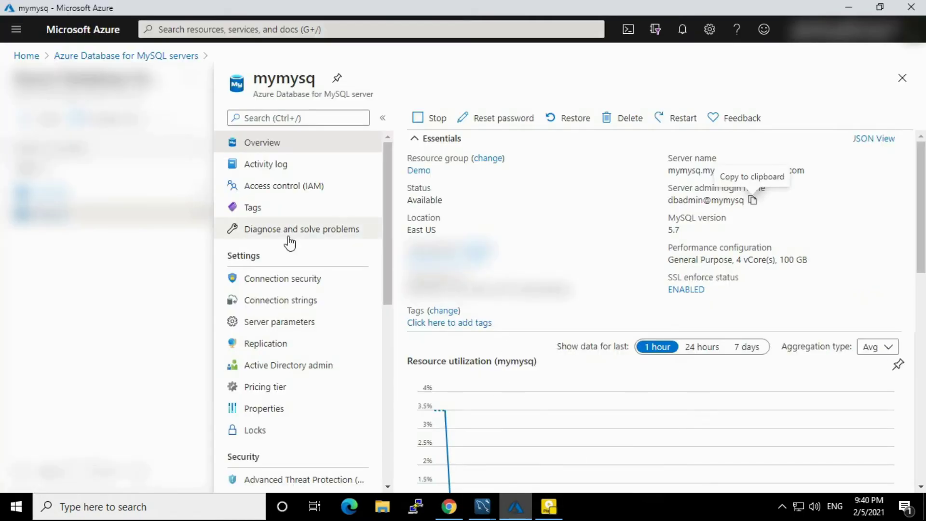
click(288, 289)
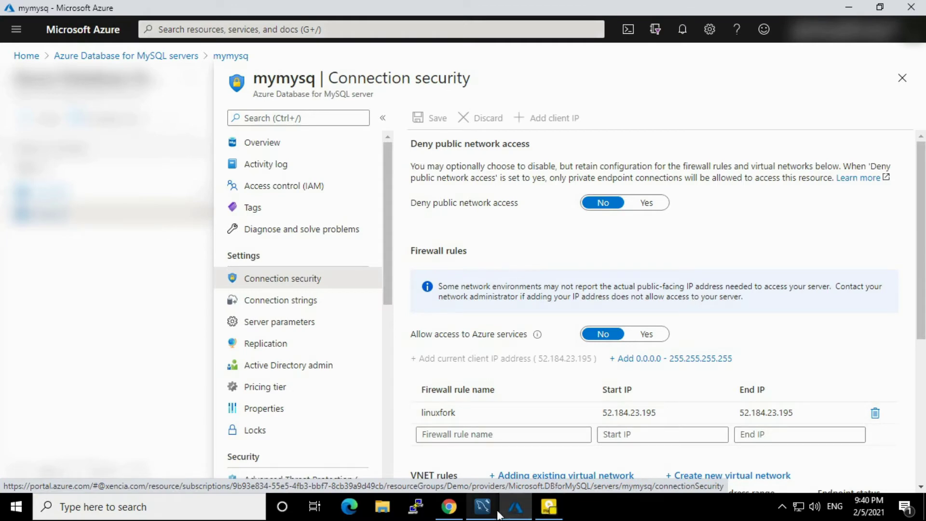
Return to the new connection setup in MySQL Workbench, test the connection, and save it
mouse_move(484, 510)
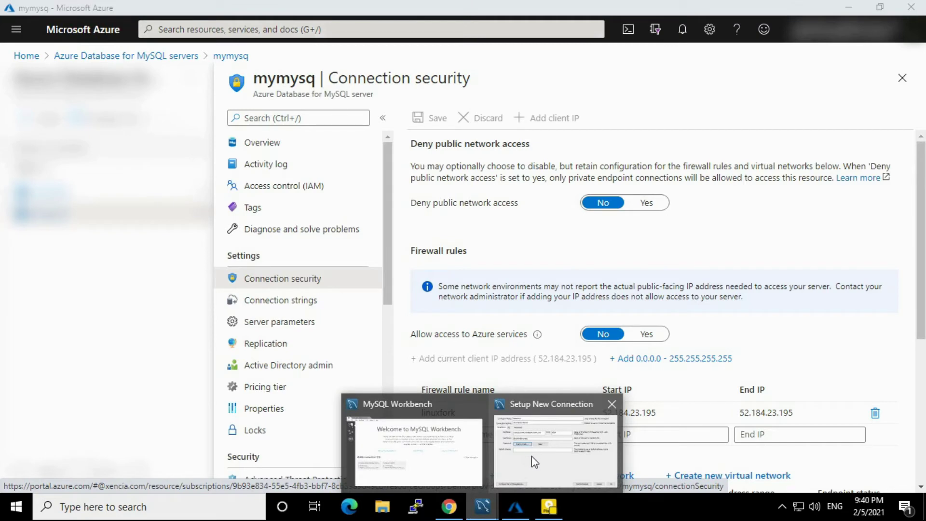
click(535, 464)
click(571, 398)
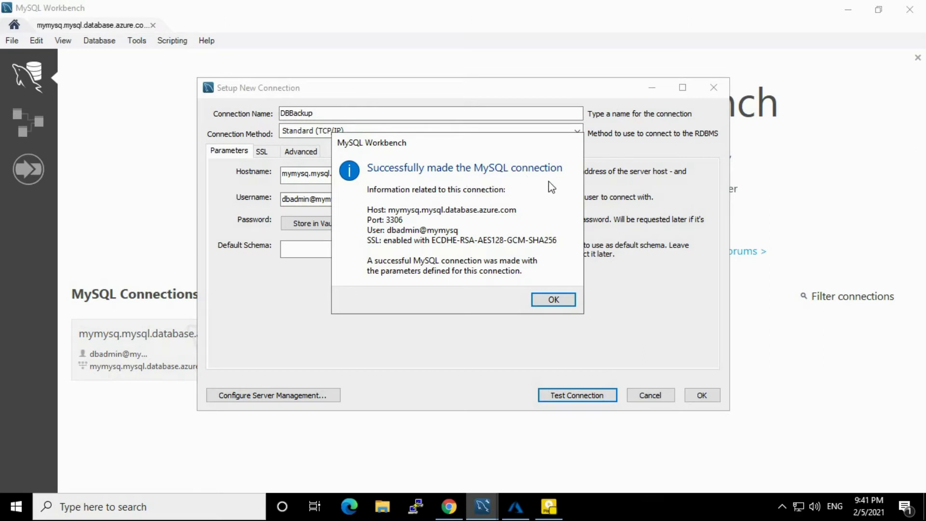
click(549, 300)
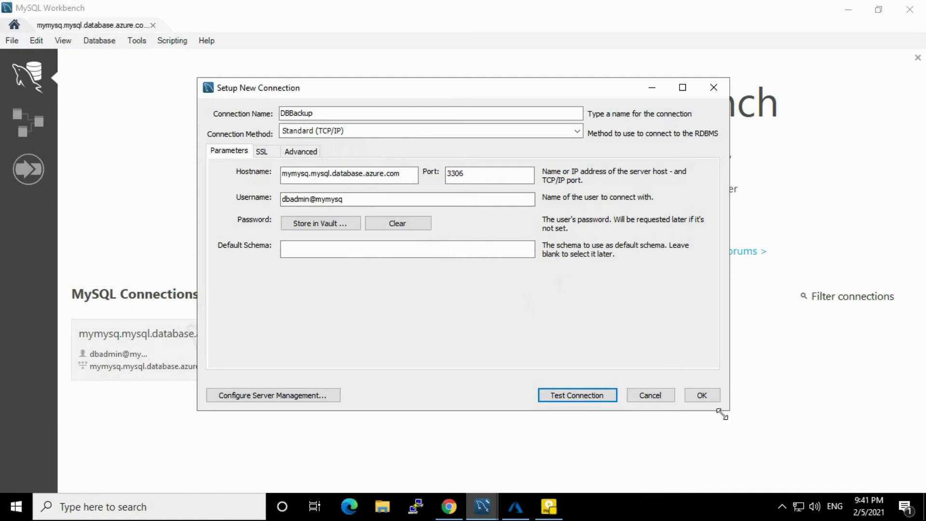
click(700, 394)
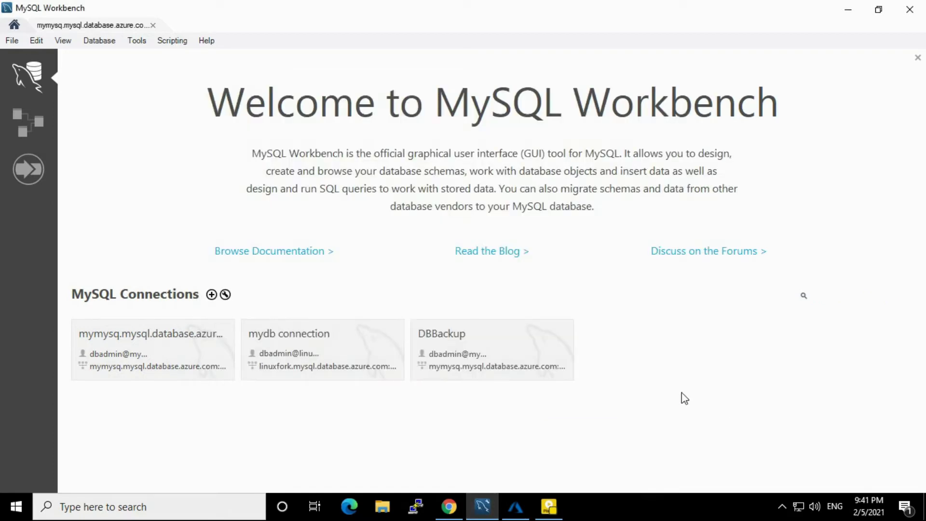
Open the DBBackup connection and run the query "show databases"
click(495, 334)
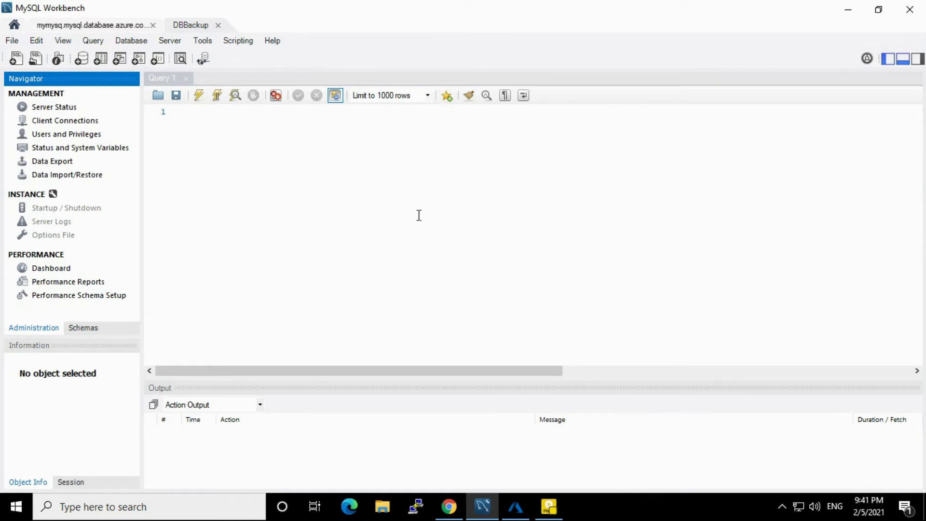
click(203, 114)
text(show)
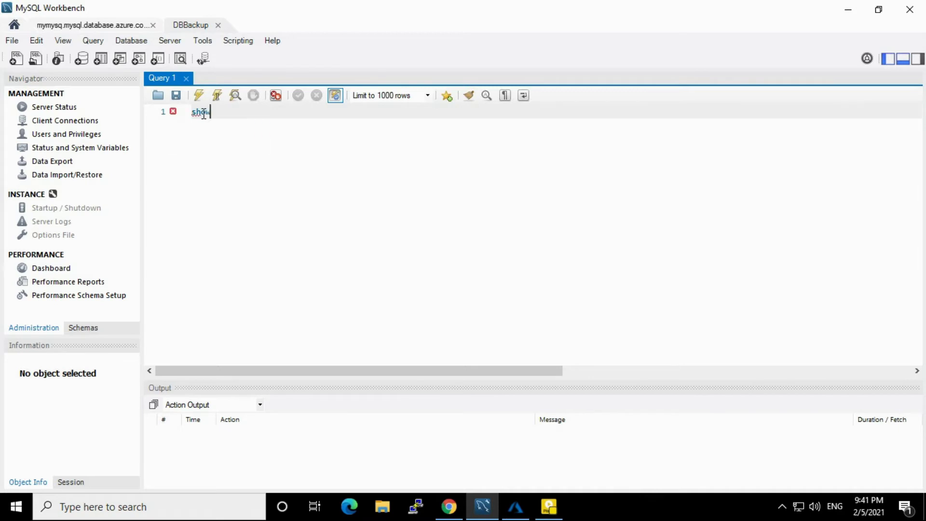
text( databa)
key(Return)
drag(269, 118, 188, 116)
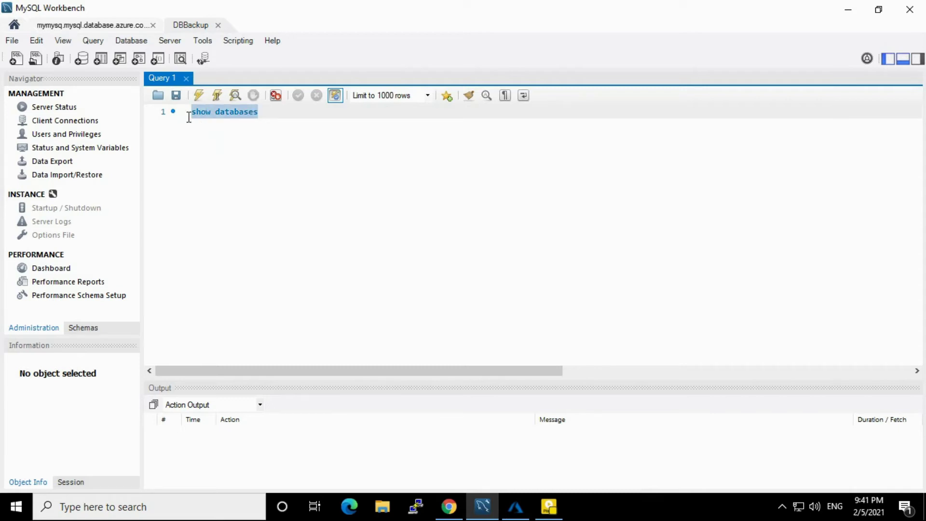
click(200, 92)
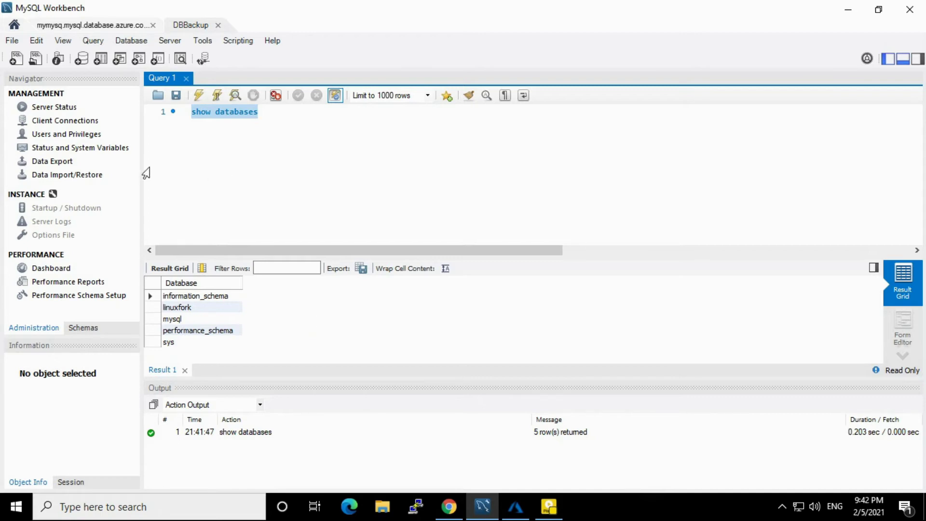
Open Data Export for the DBBackup connection and select the linuxfork schema for export
click(54, 164)
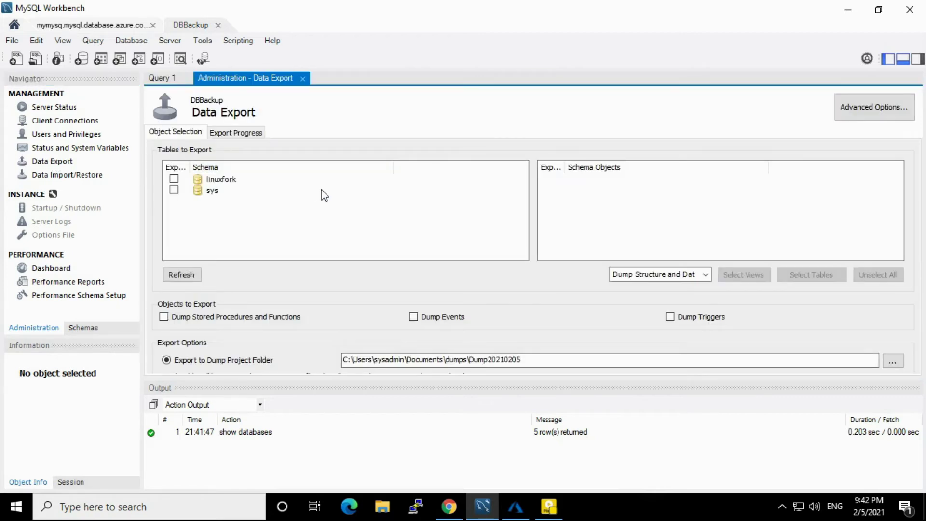
click(174, 178)
Examine the available dump content options for the linuxfork export
click(698, 274)
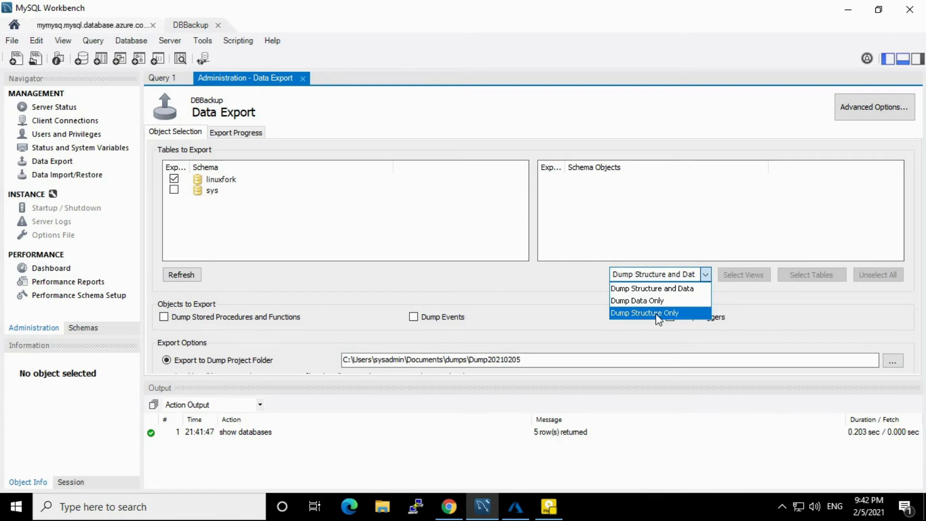
click(737, 300)
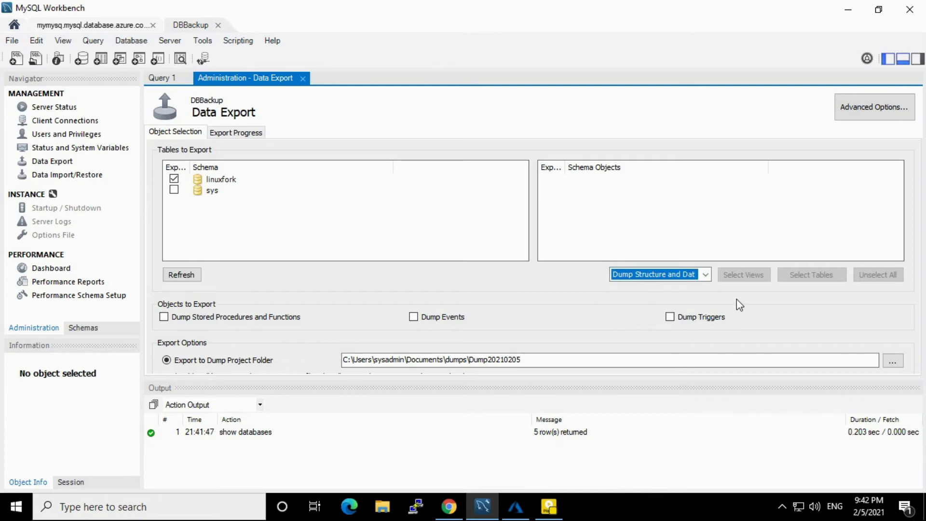
click(704, 240)
click(705, 274)
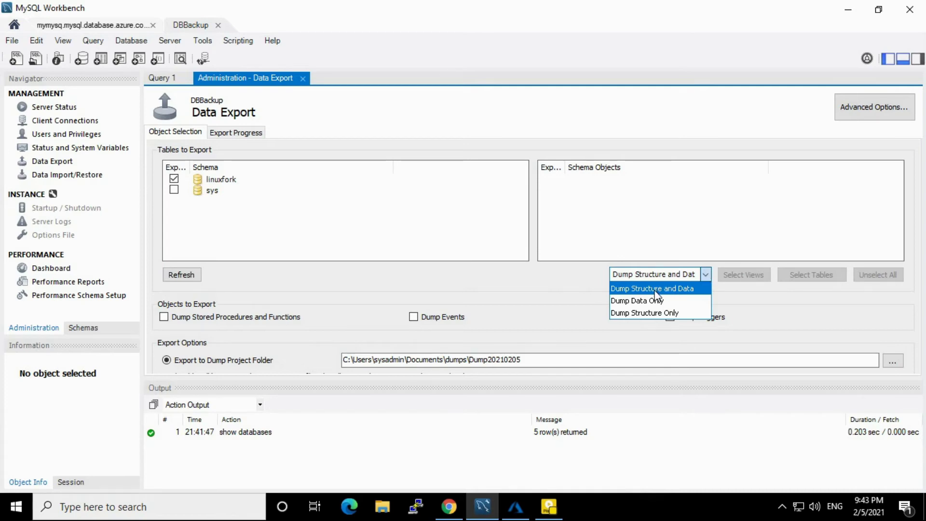
click(735, 295)
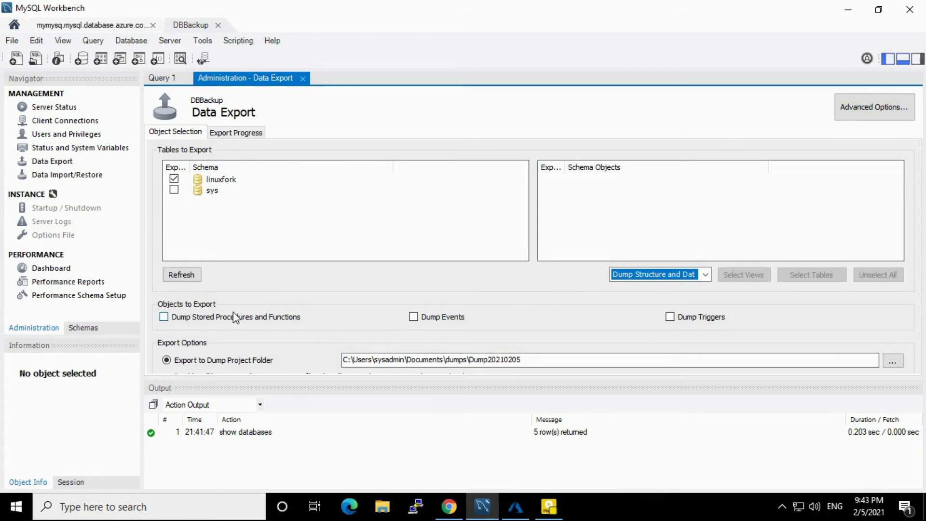
Include stored procedures and functions, triggers, and events in the export
click(189, 320)
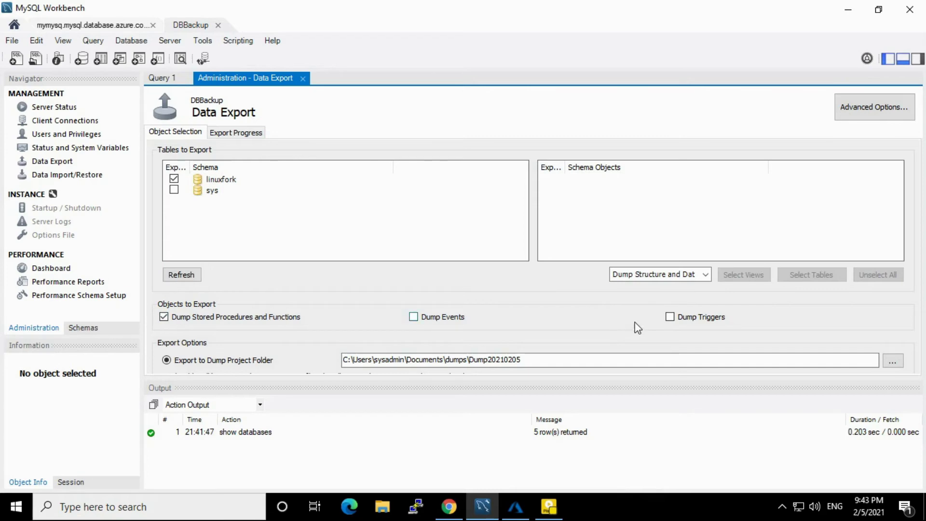
click(677, 321)
click(435, 318)
Hide the output area and choose Export to Dump Project Folder as the export option
drag(451, 378, 449, 456)
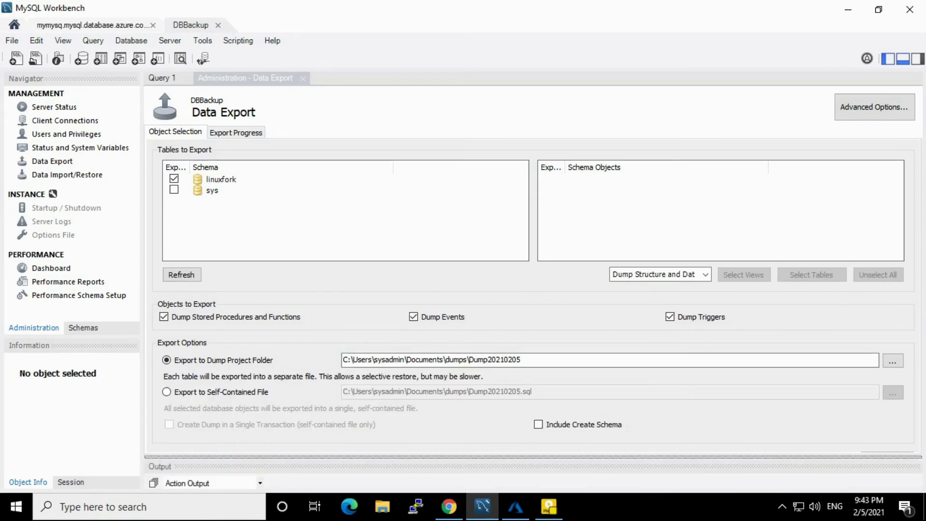
click(904, 59)
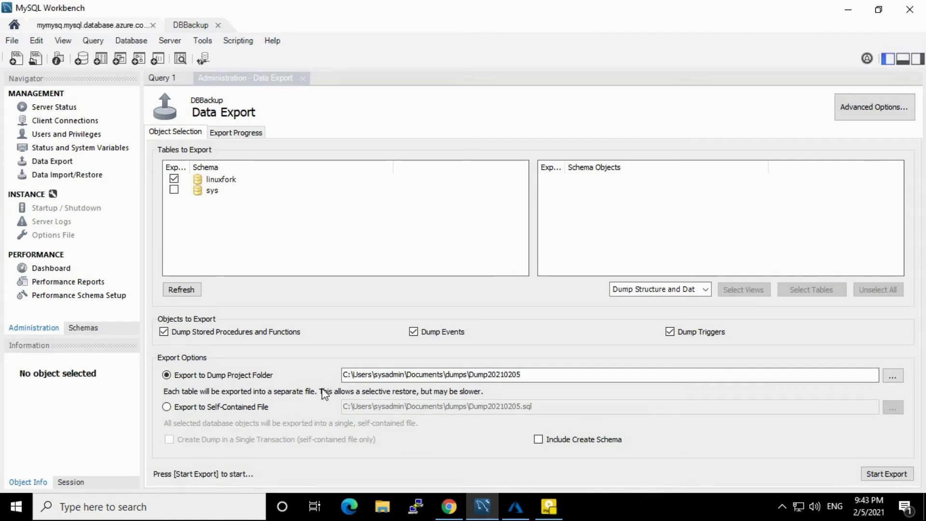
click(167, 407)
click(177, 377)
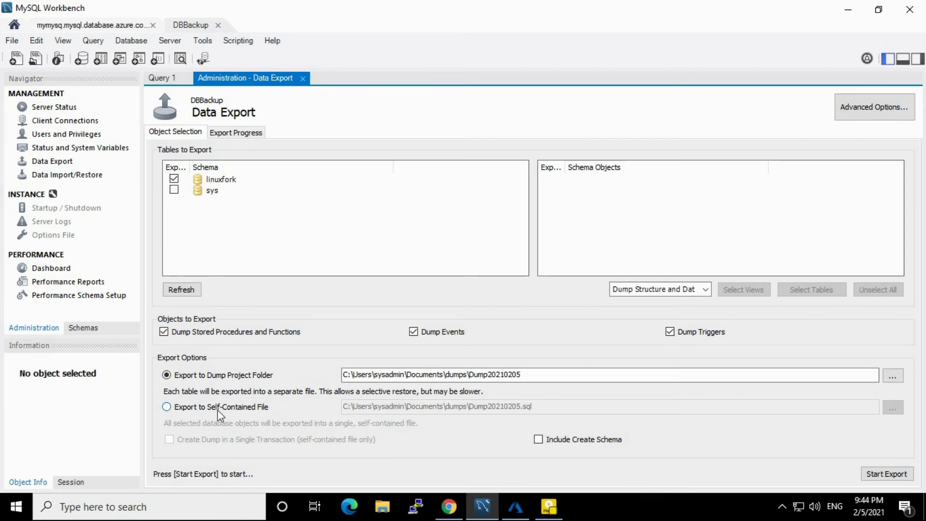
Choose Export to Self-Contained File as the export option for the linuxfork dump
click(168, 407)
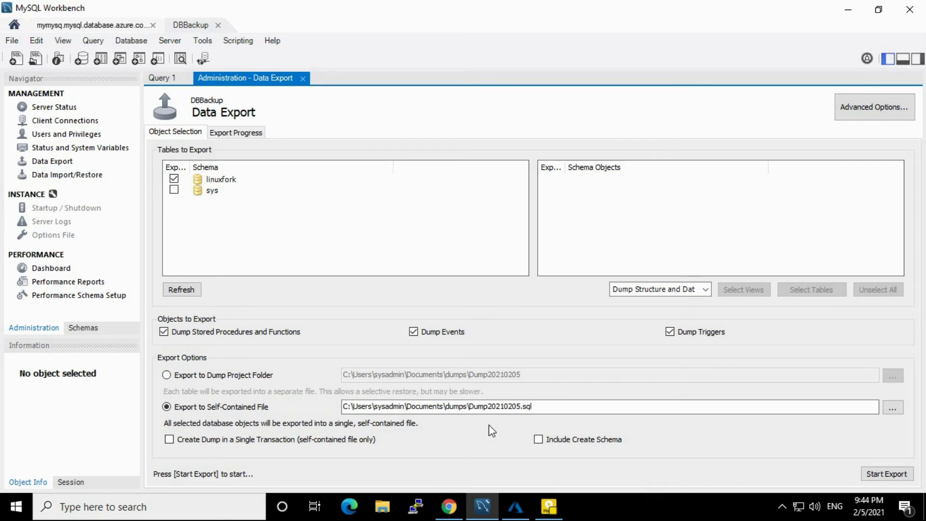
click(524, 406)
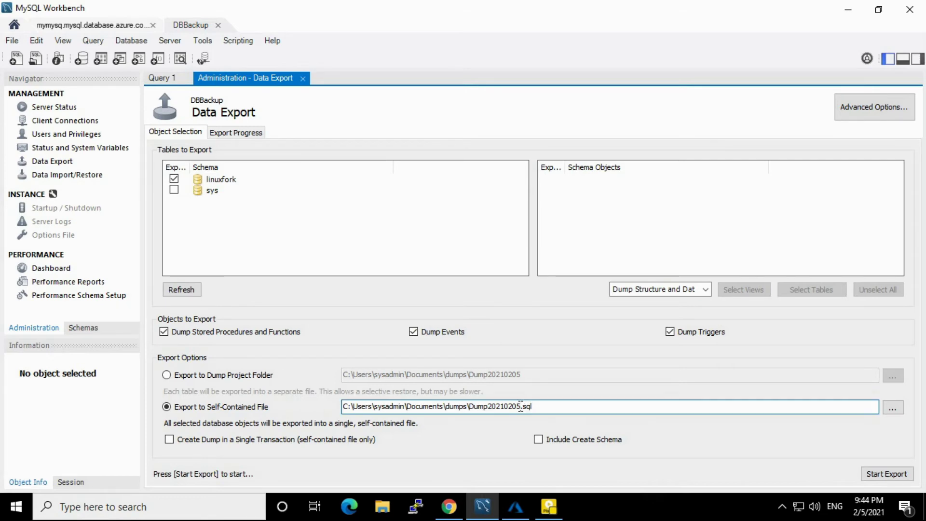
key(BackSpace)
key(BackSpace)
key(BackSpace)
key(BackSpace)
key(BackSpace)
key(BackSpace)
key(BackSpace)
key(BackSpace)
key(BackSpace)
key(BackSpace)
key(BackSpace)
key(BackSpace)
key(BackSpace)
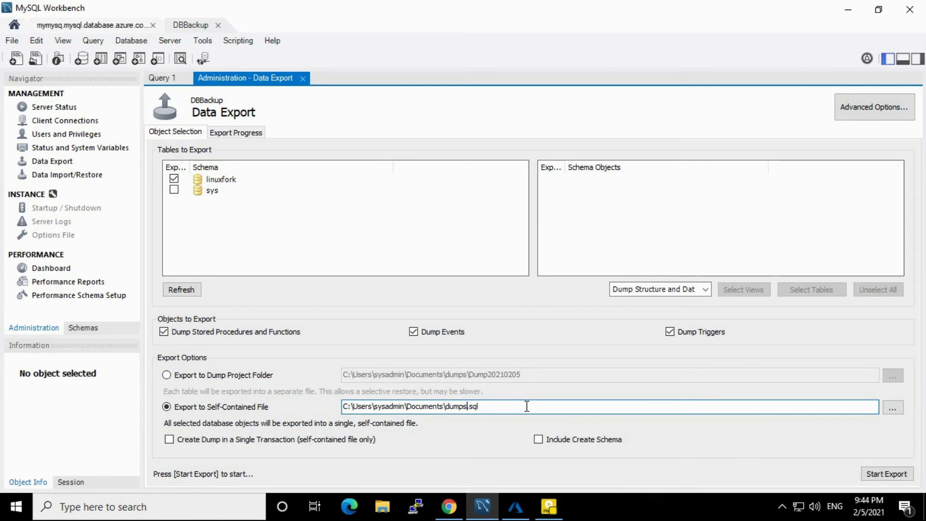
key(ctrl+z)
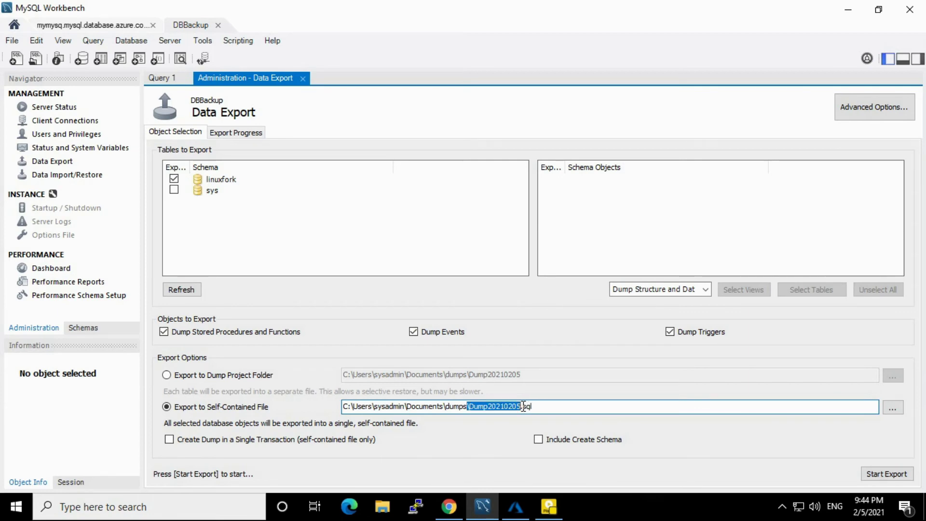
click(524, 407)
click(545, 407)
click(521, 407)
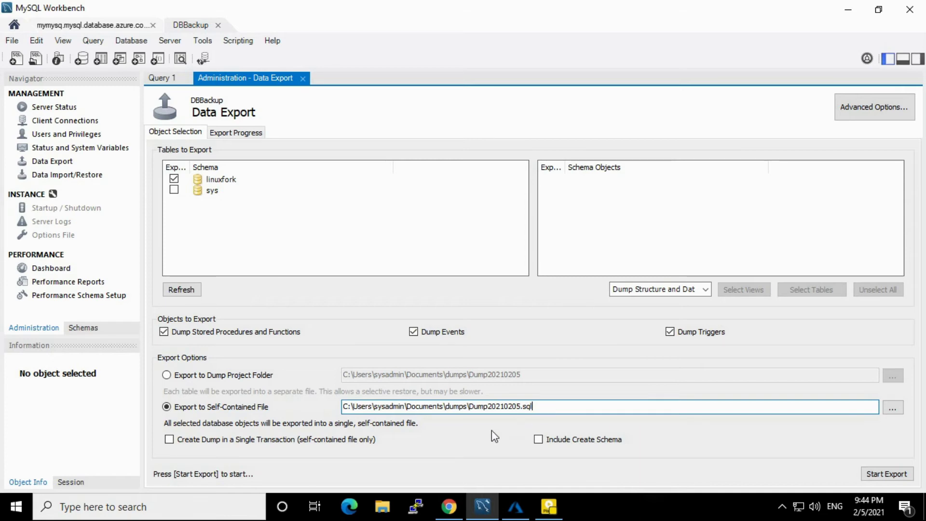
click(521, 408)
Enable Create Dump in a Single Transaction and run the linuxfork export, continuing despite the mysqldump version mismatch
click(170, 439)
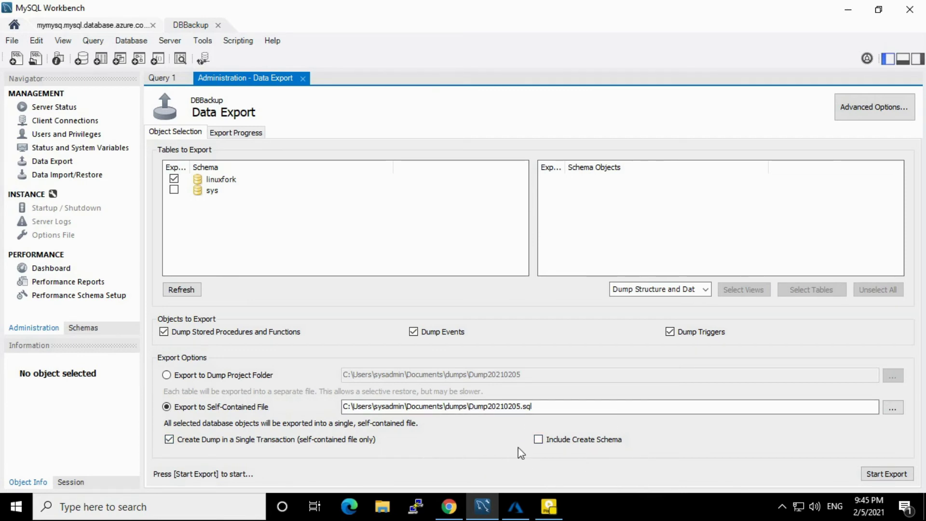
click(882, 475)
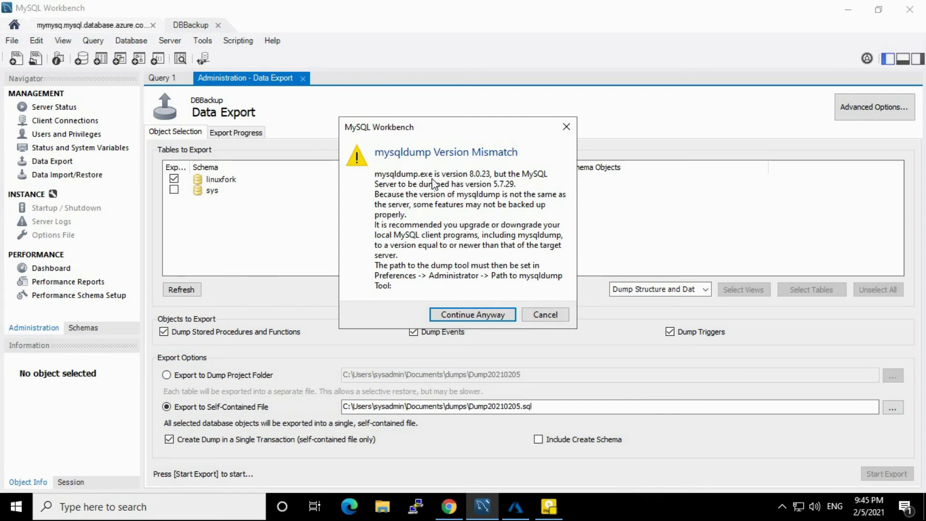
click(453, 315)
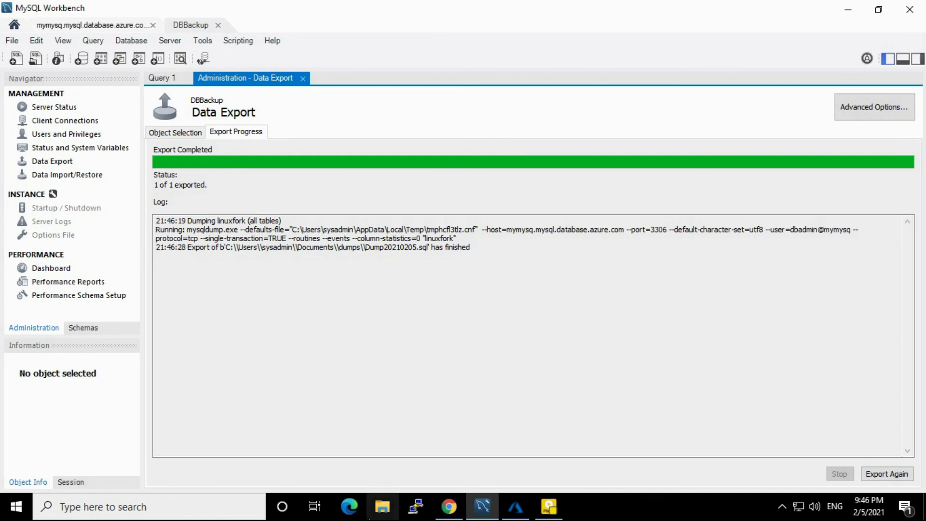
Switch to File Explorer and locate the exported Dump20210205 file in the dumps folder under Documents
click(389, 508)
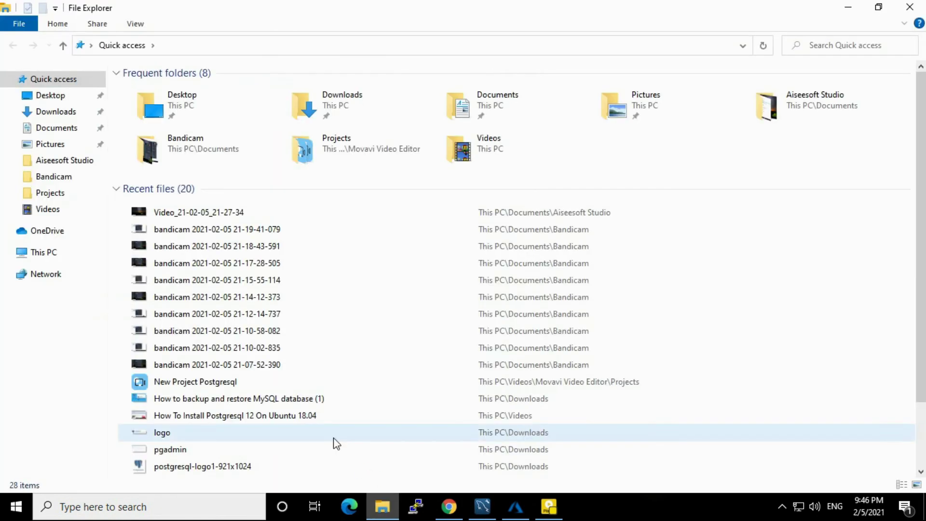
click(56, 134)
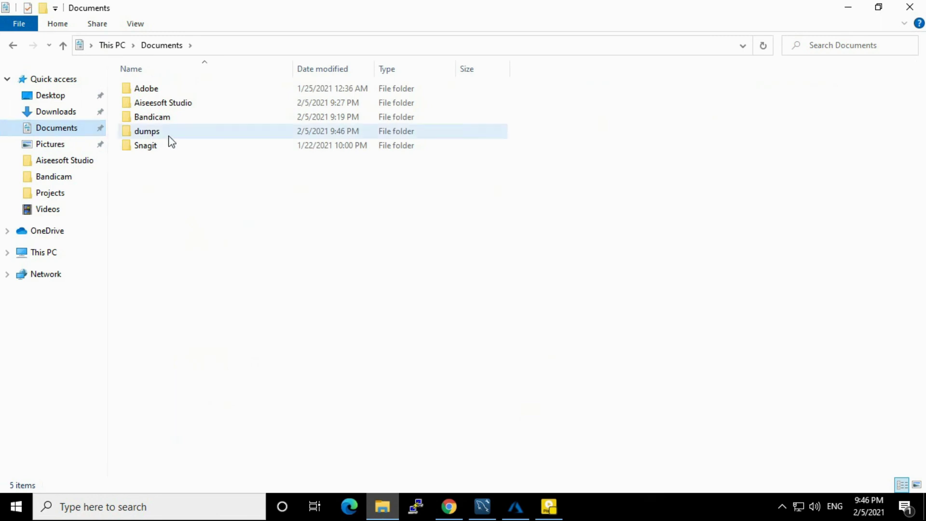
click(171, 139)
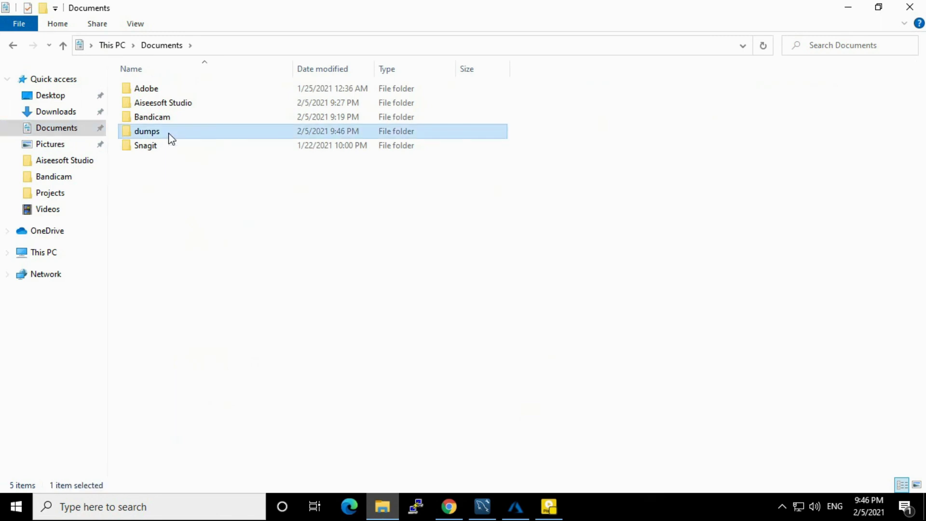
double_click(175, 133)
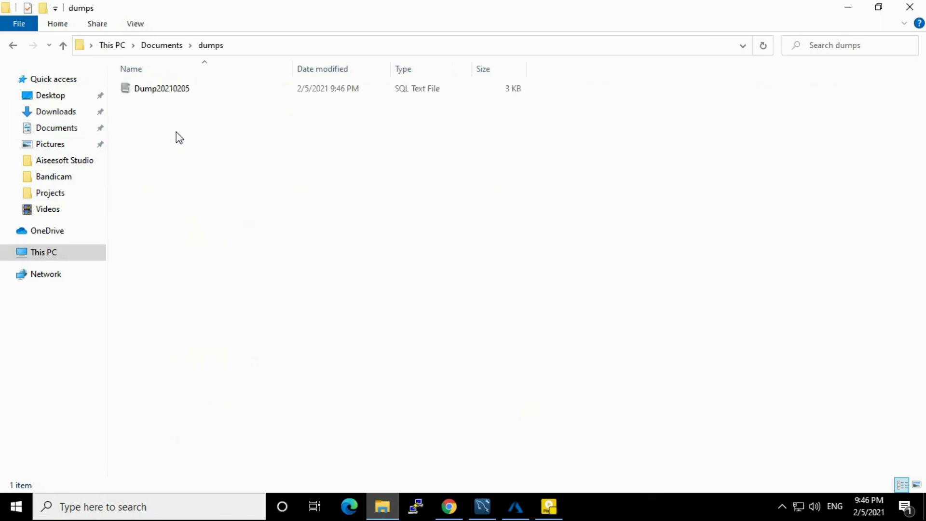
click(213, 95)
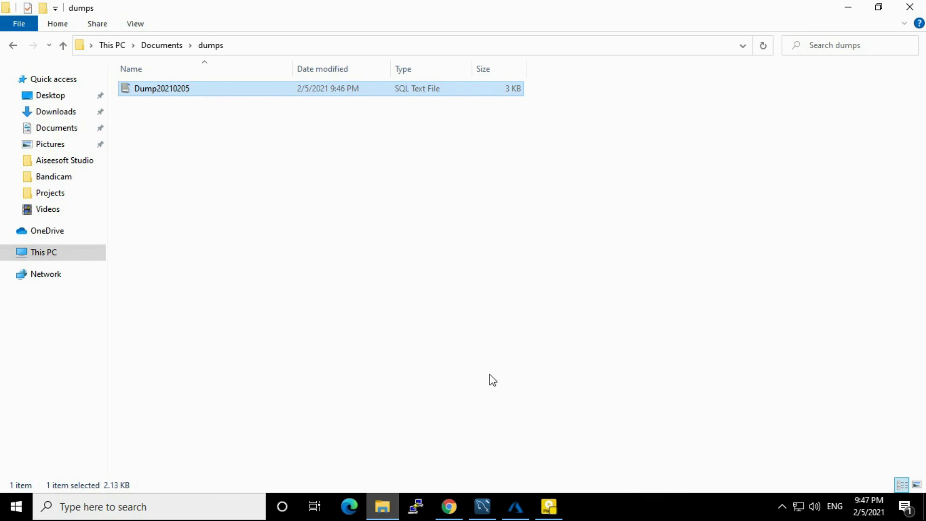
Switch to the Azure portal and open the Overview page of the mymysq server
click(514, 513)
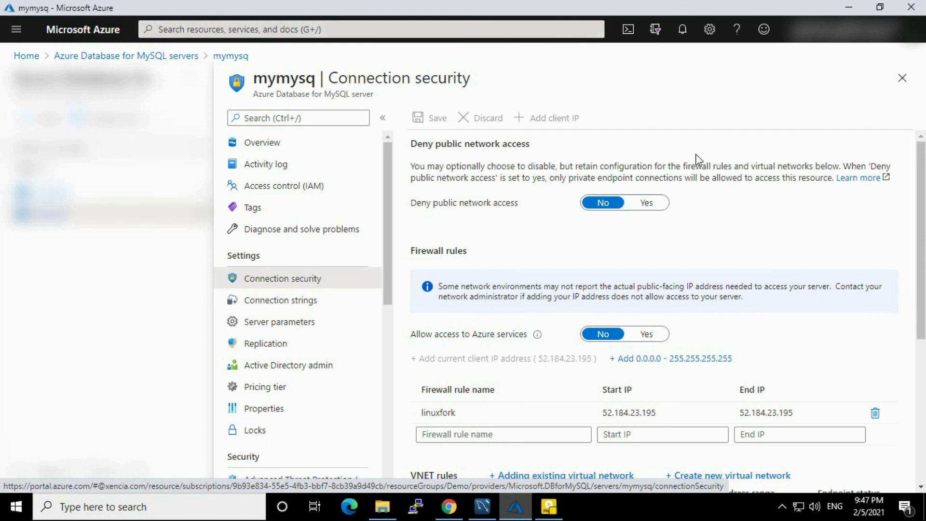
click(290, 144)
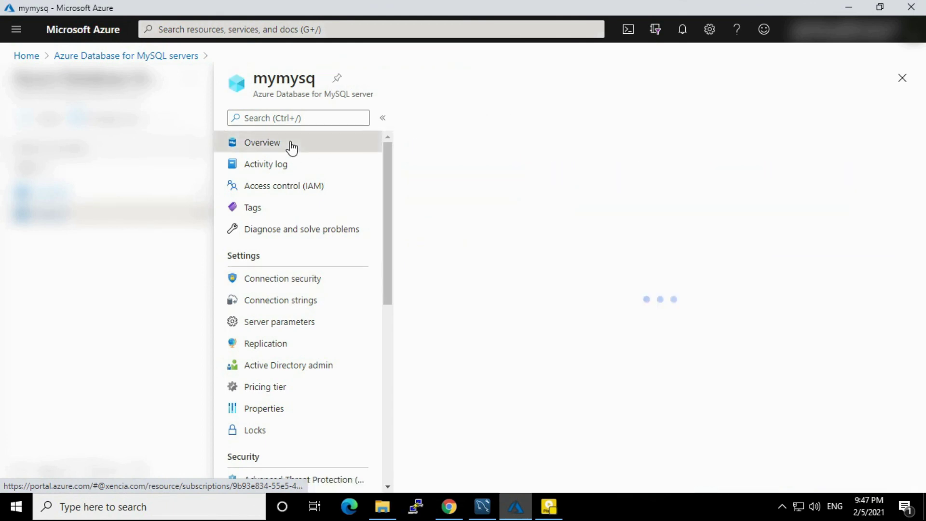